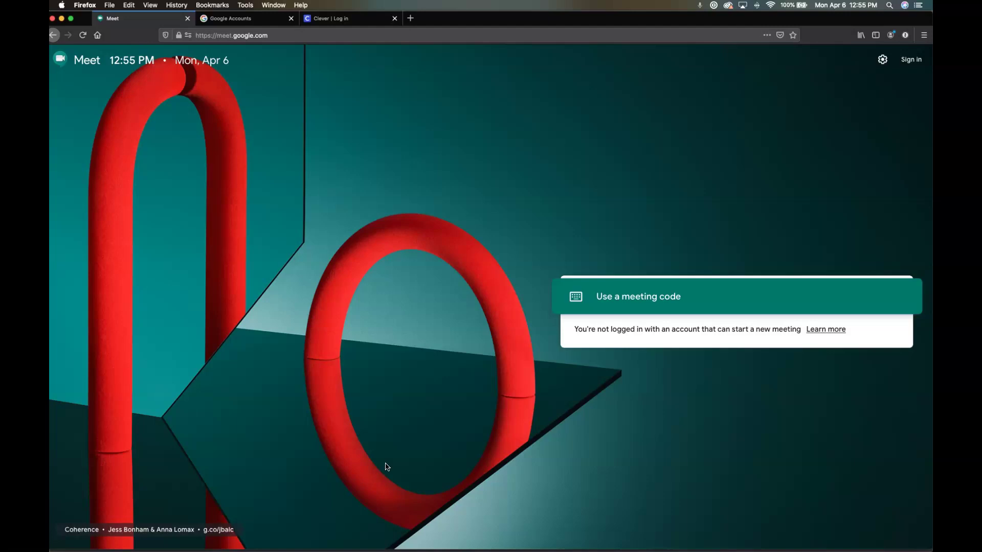
left_click(408, 211)
double_click(277, 35)
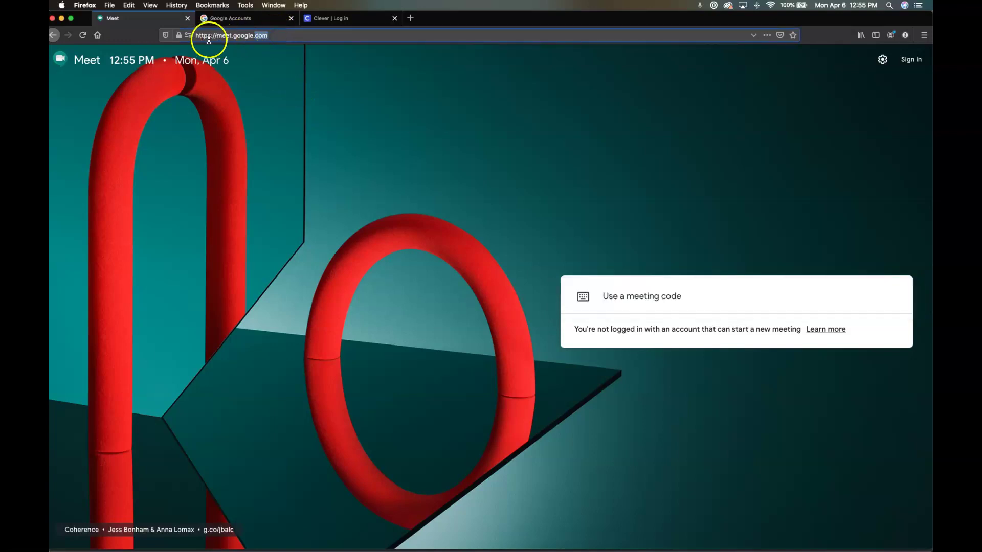
left_click(228, 34)
left_click_drag(228, 34, 277, 35)
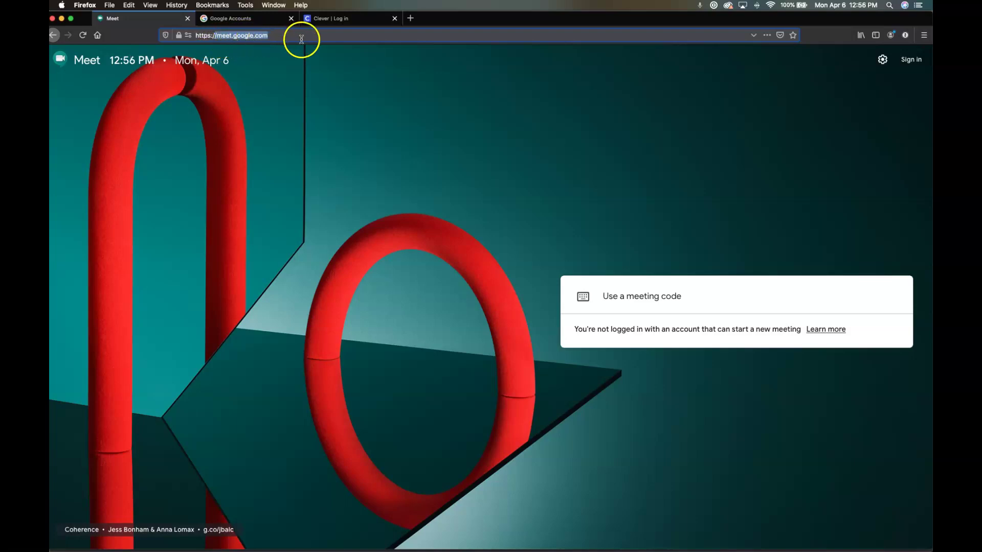
left_click(396, 77)
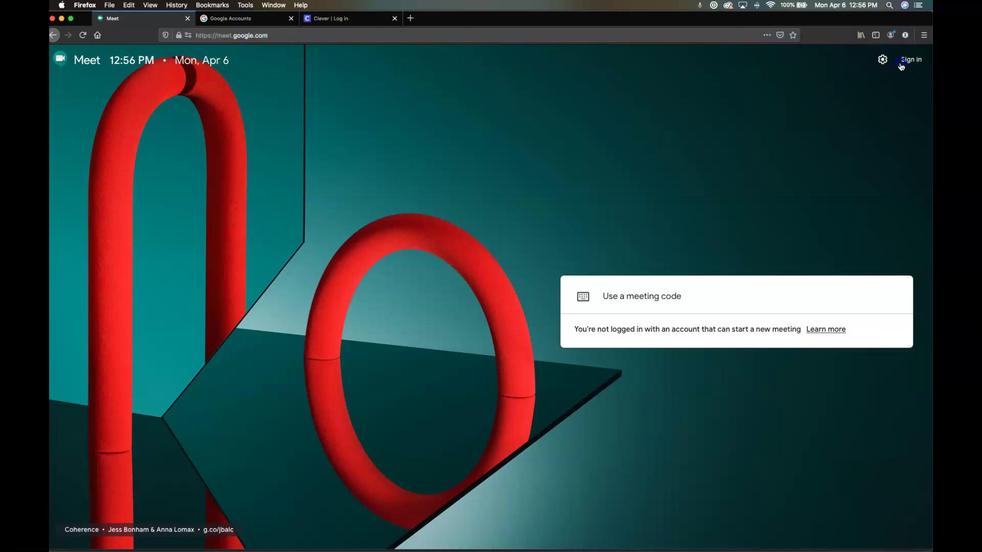
Step: Sign in to Google Meet with the second listed school account, enter the account password, and decline saving the login in 1Password
left_click(912, 63)
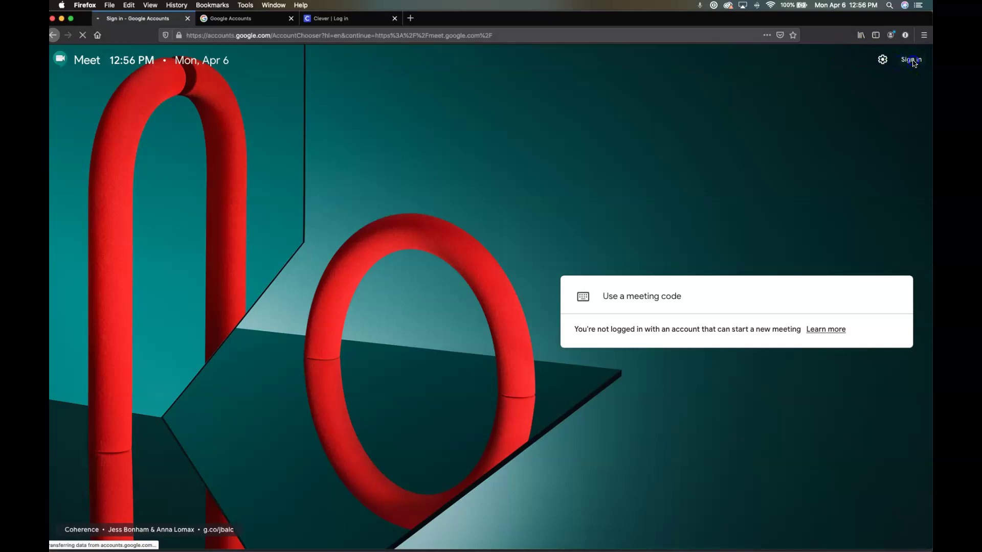
left_click(910, 64)
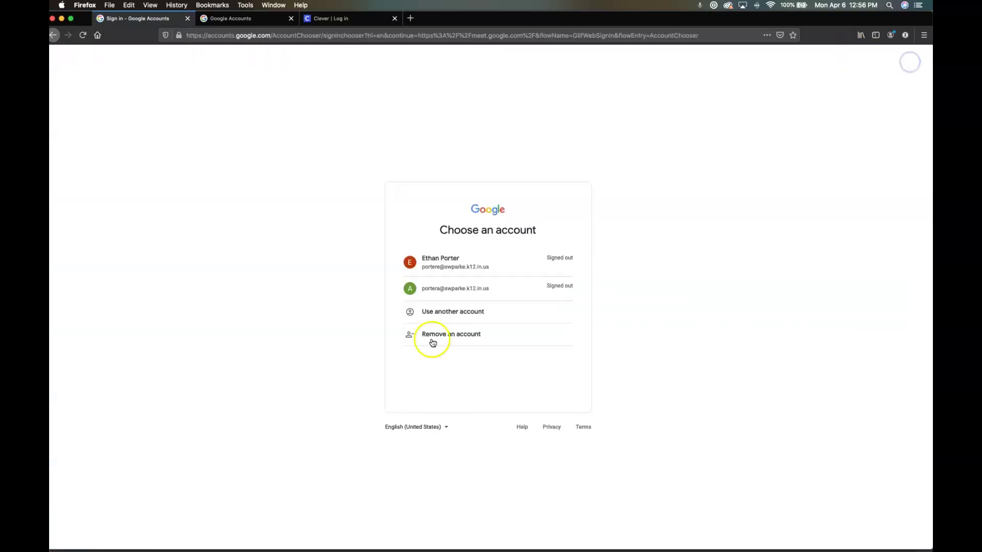
left_click(428, 293)
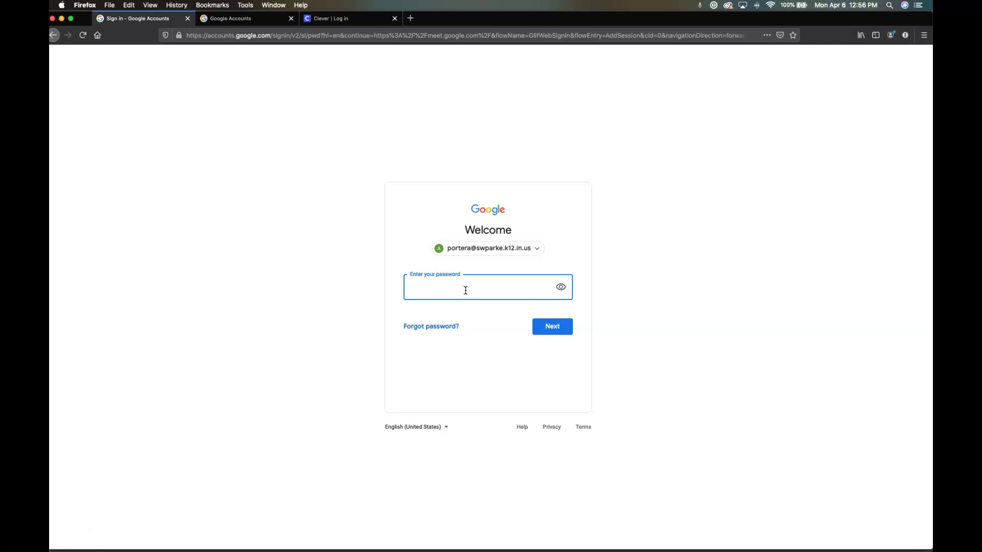
type("•••••••")
key("Return")
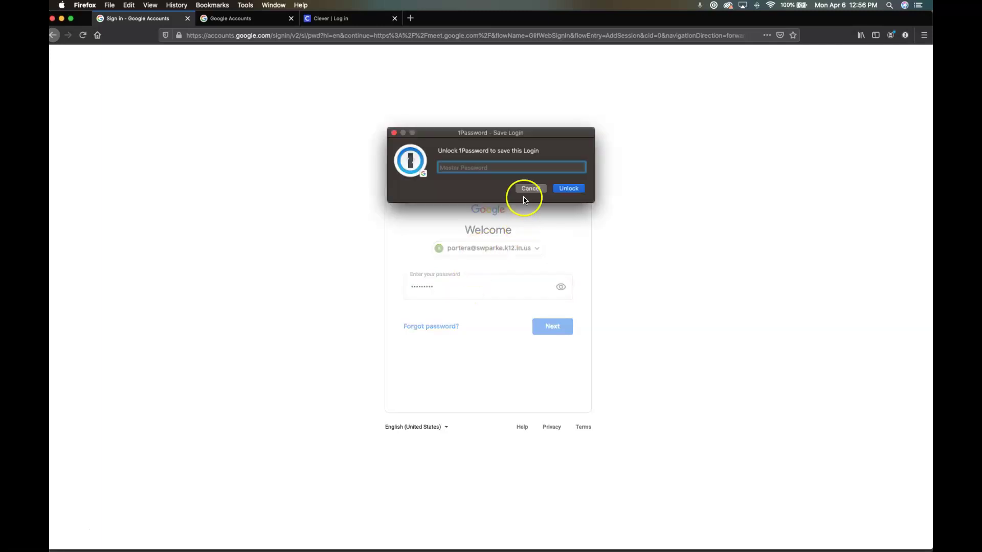
left_click(530, 189)
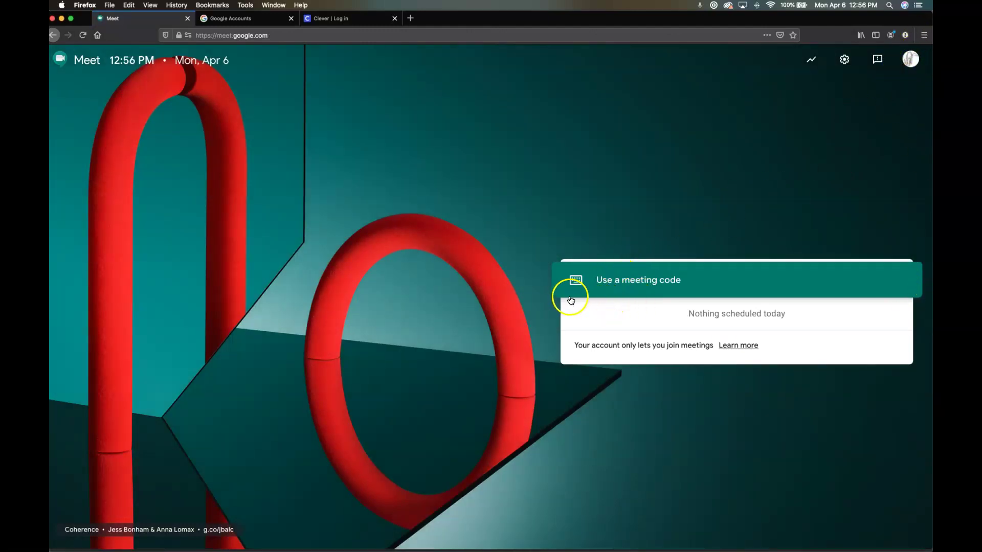
left_click(628, 288)
Step: Open the Gmail inbox from the Google Accounts page with the second listed school account
left_click(214, 24)
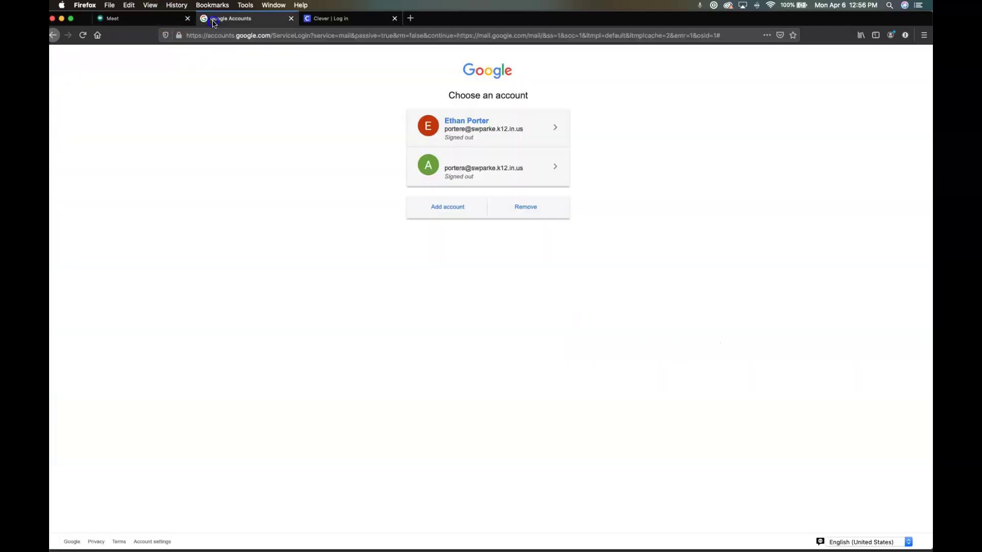
left_click(447, 173)
left_click(463, 173)
left_click(467, 174)
left_click(507, 171)
left_click(495, 171)
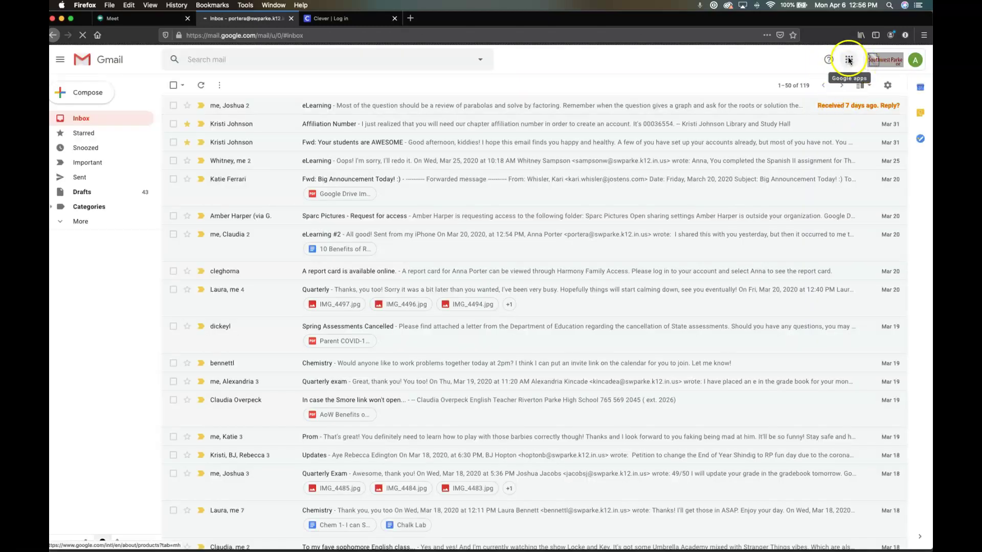
Step: Look through the Google apps list in Gmail for the Meet app
left_click(849, 61)
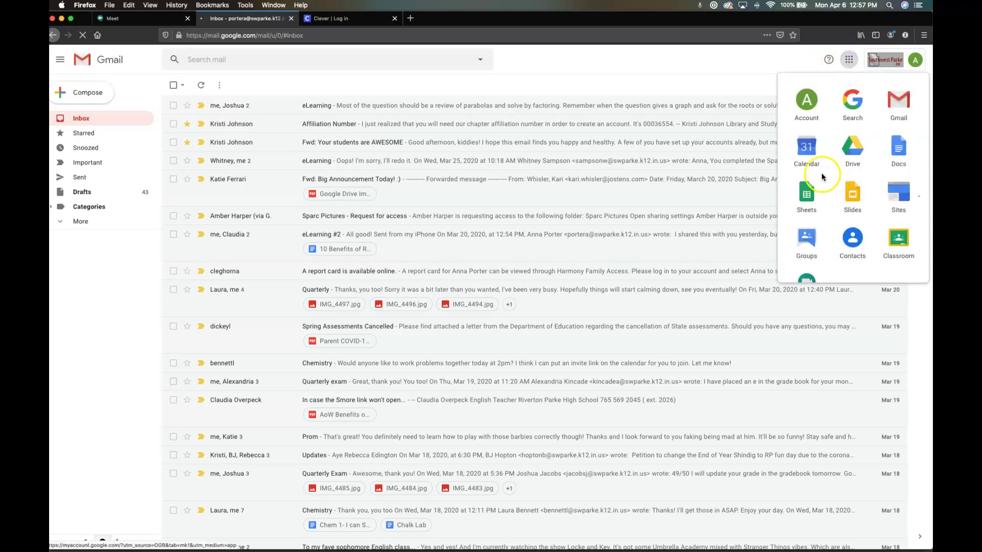
scroll(810, 164, "down", 4)
left_click(807, 159)
left_click_drag(808, 161, 805, 152)
Step: Log in to the Clever portal with Google and find Google Meet in the More apps section
left_click(358, 20)
left_click(437, 185)
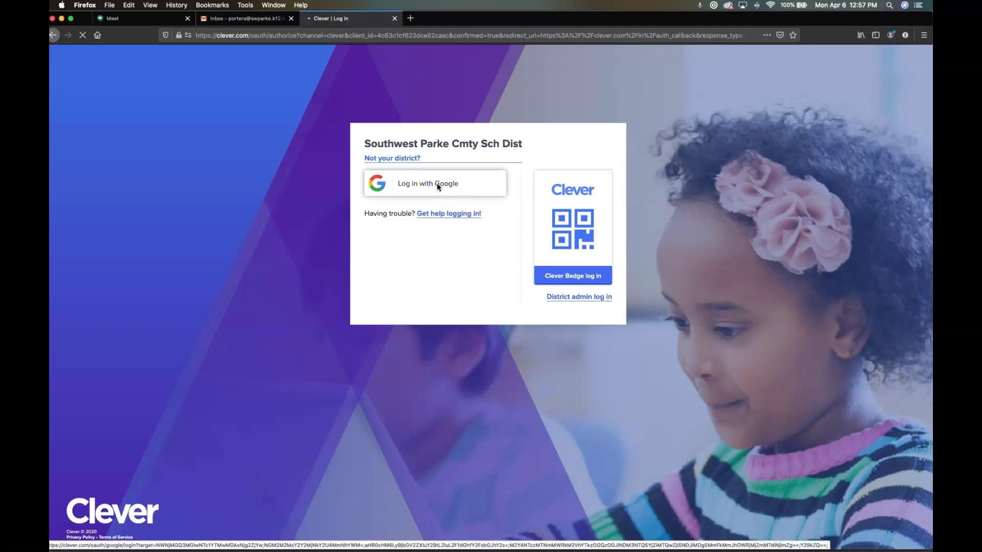
left_click(434, 185)
left_click(413, 184)
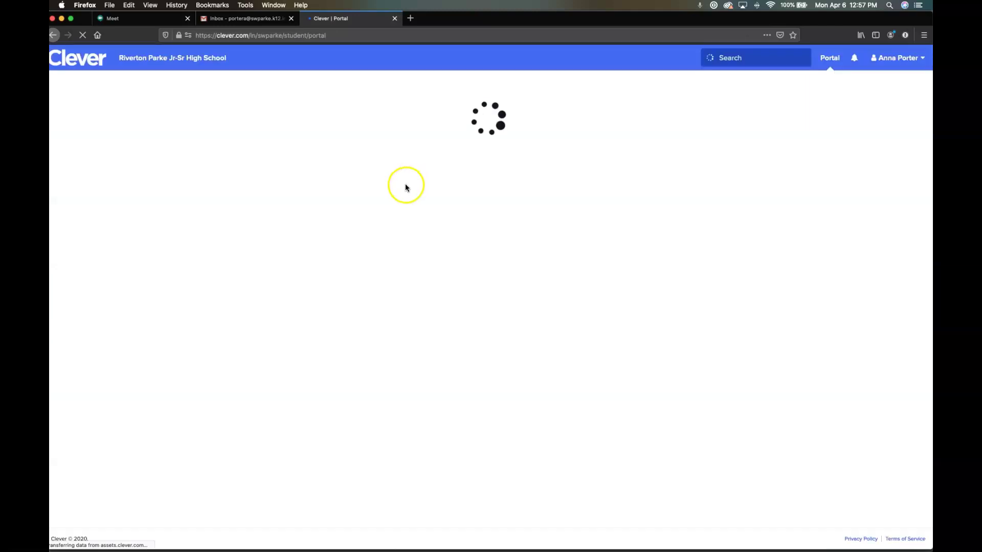
scroll(471, 168, "down", 3)
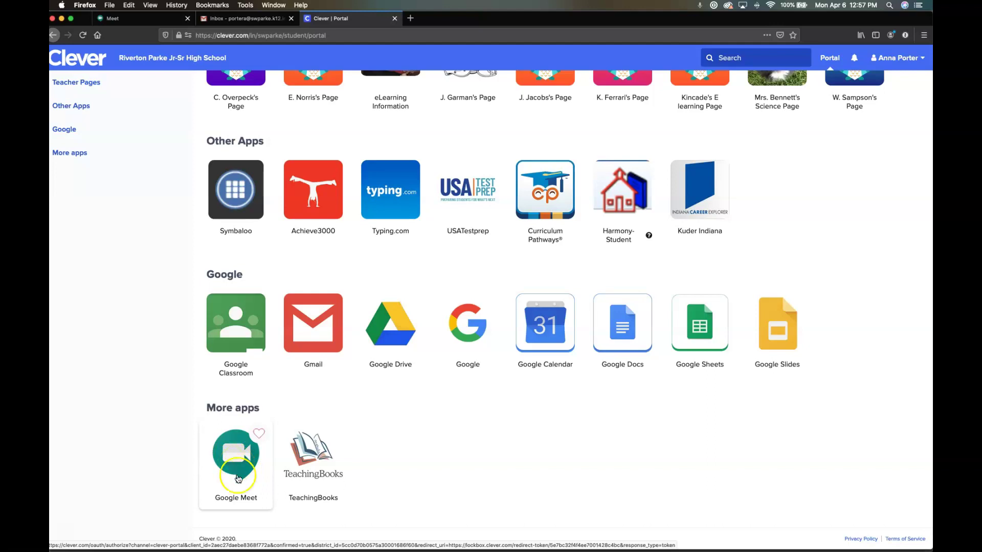
Step: Return to the Google Meet home page and choose to use a meeting code
left_click(147, 20)
left_click(360, 198)
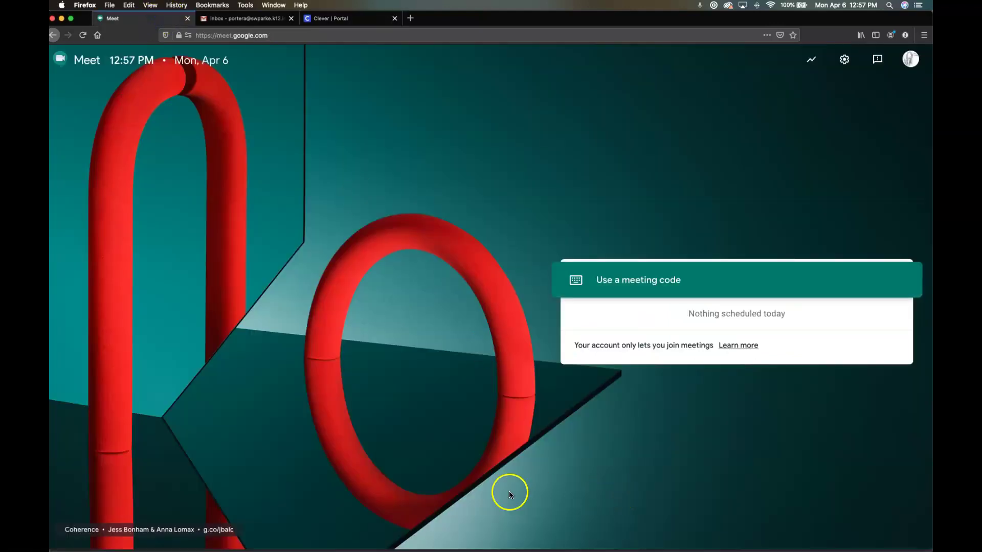
left_click(602, 285)
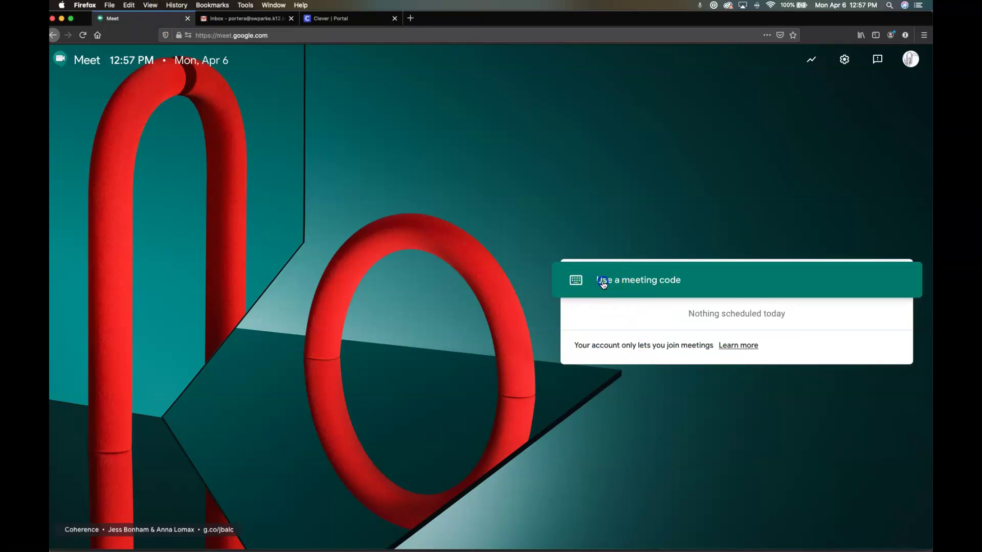